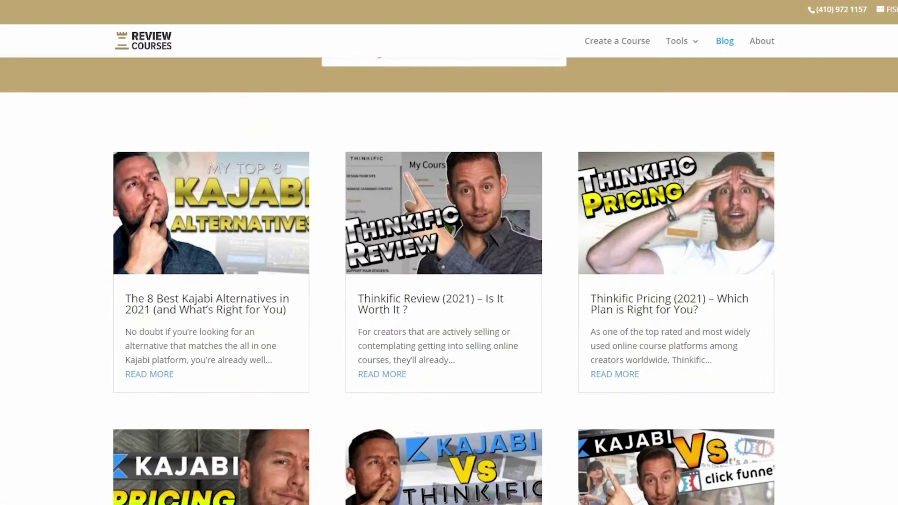
Step: Scroll through the ReviewOnlineCourse blog's Kajabi pricing article
scroll(449, 281, down, 1)
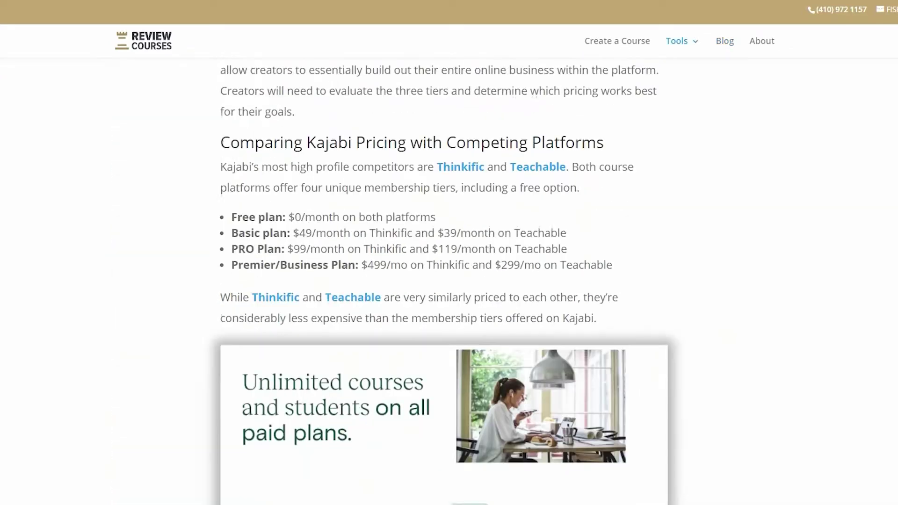
scroll(449, 280, down, 2)
scroll(449, 280, down, 6)
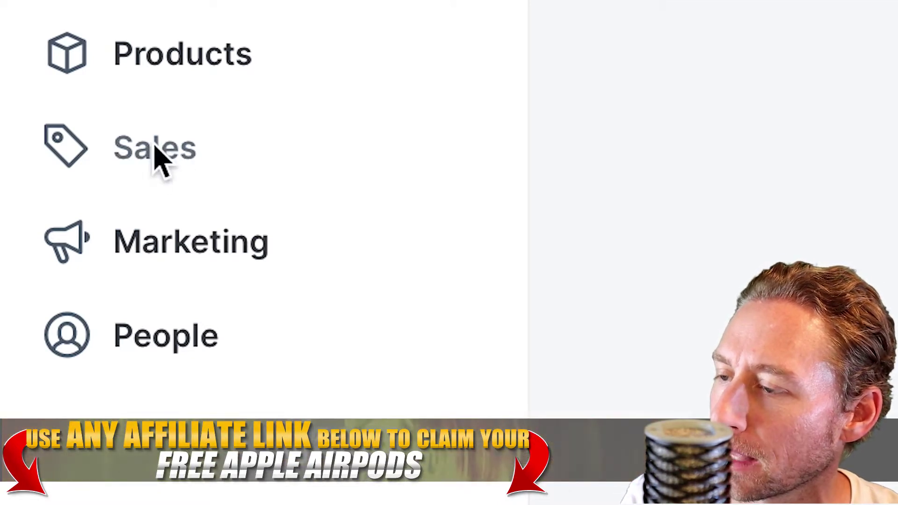
Step: Expand Sales in the Kajabi sidebar and view the Offers page's revenue figures
click(155, 150)
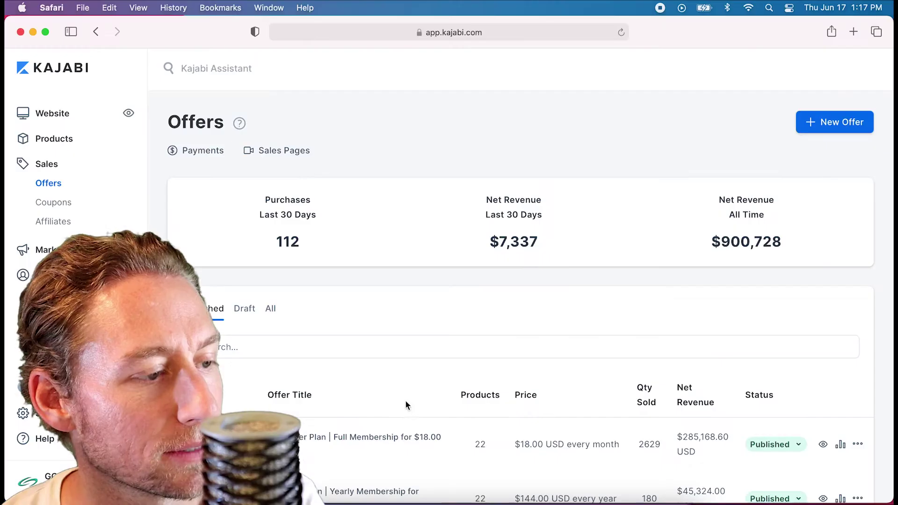
scroll(405, 400, down, 8)
scroll(405, 394, up, 8)
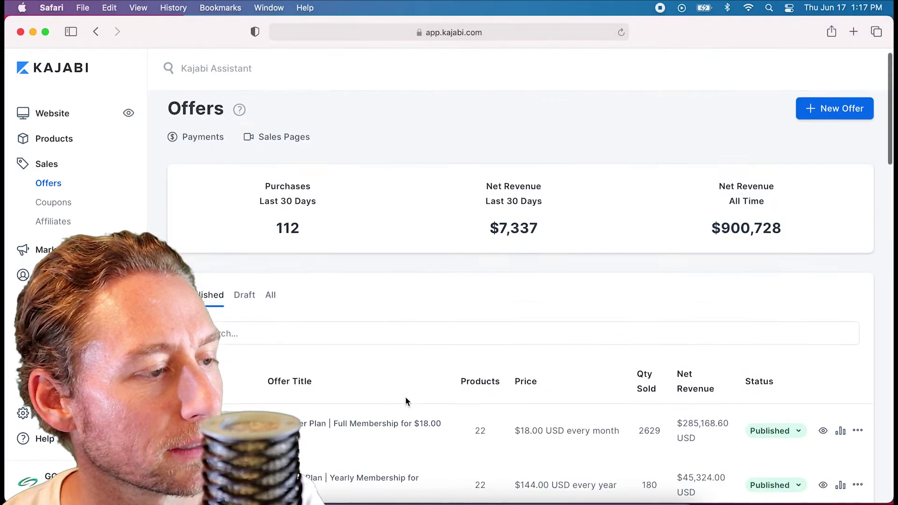
scroll(405, 401, up, 1)
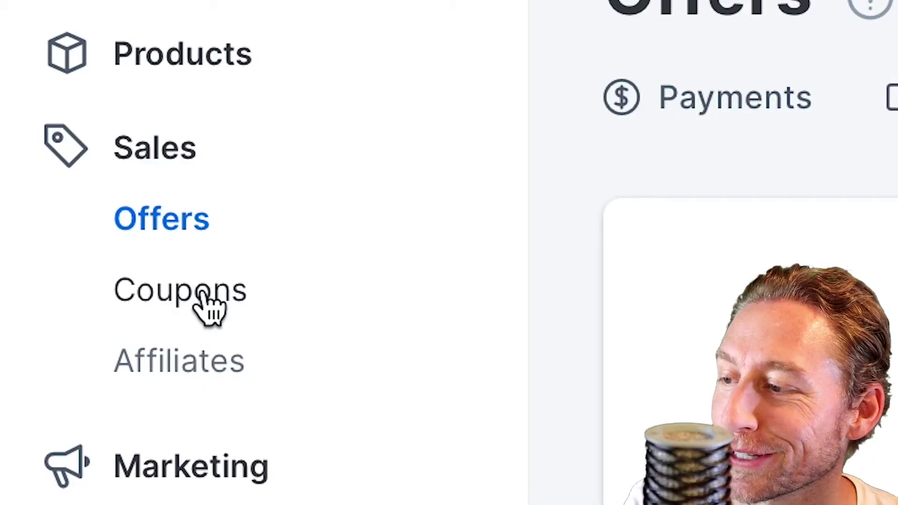
Step: Review the existing Coupons list, then start a new coupon form
click(211, 300)
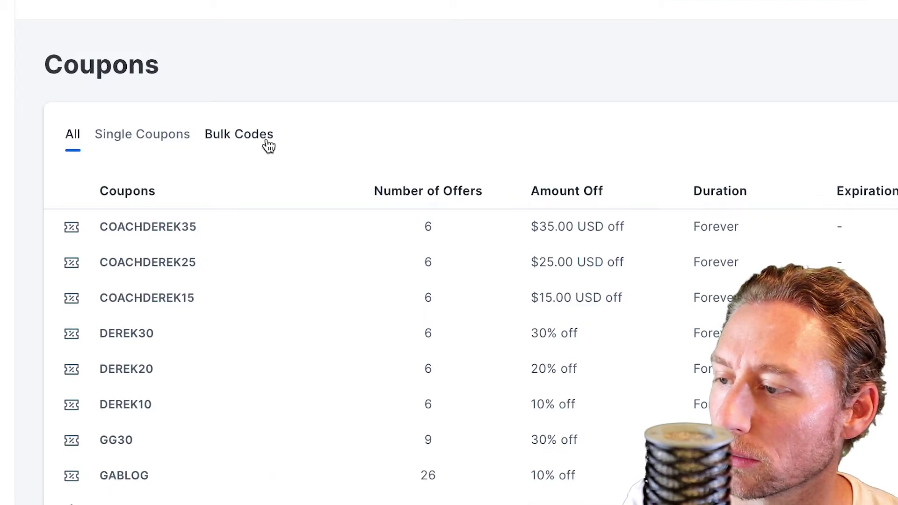
scroll(260, 332, down, 10)
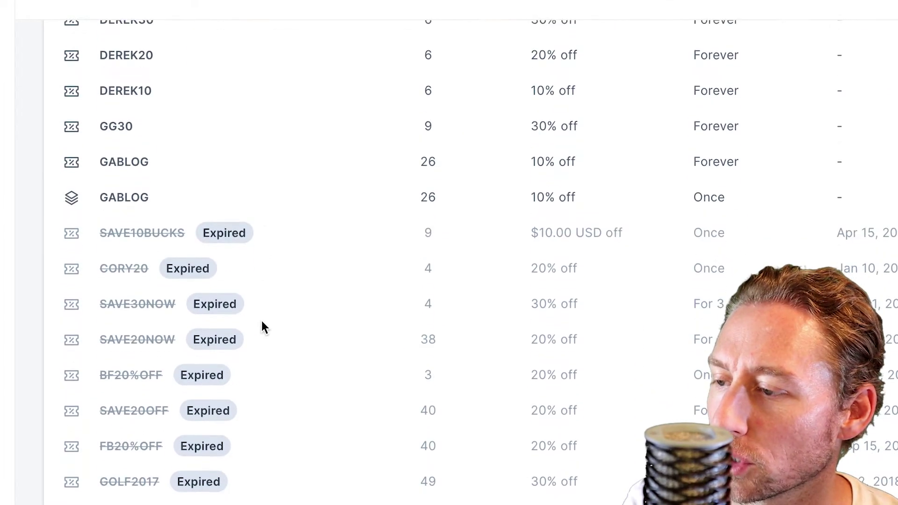
scroll(264, 319, up, 10)
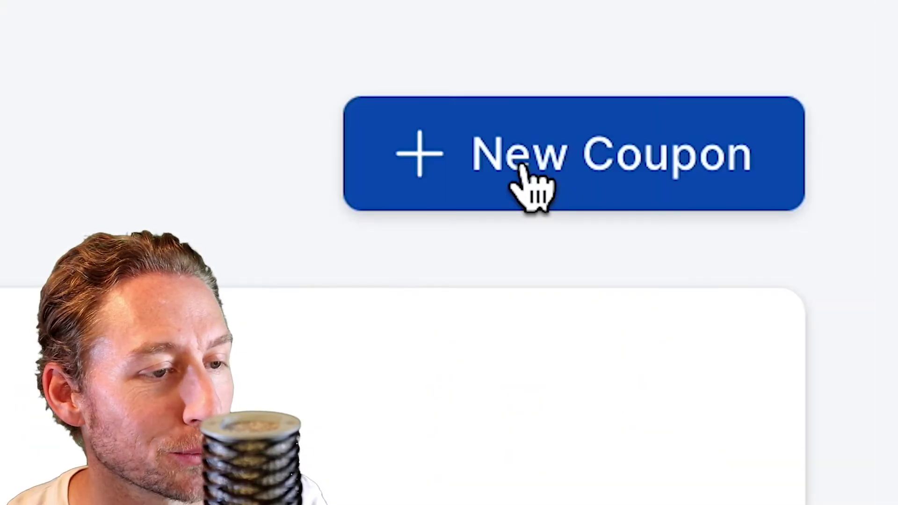
click(523, 168)
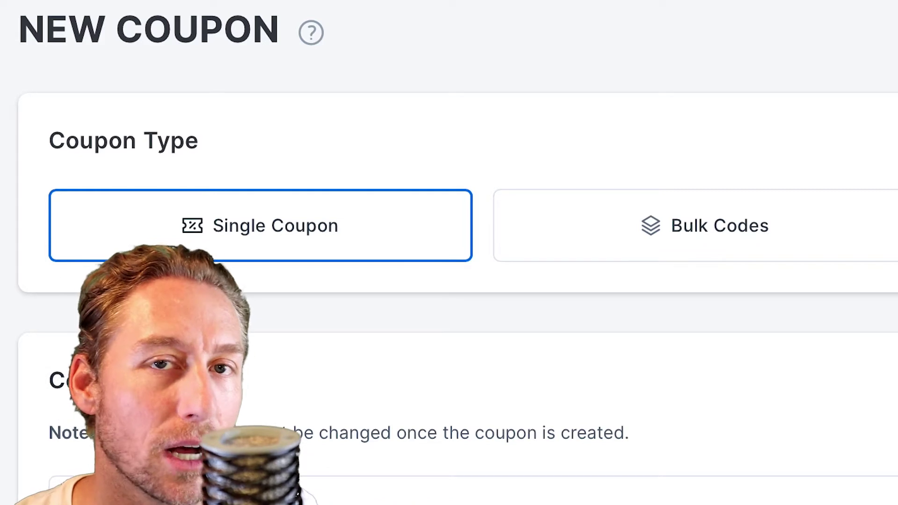
Step: Enter coupon code DMC20 and set the discount type to Amount Off
click(467, 491)
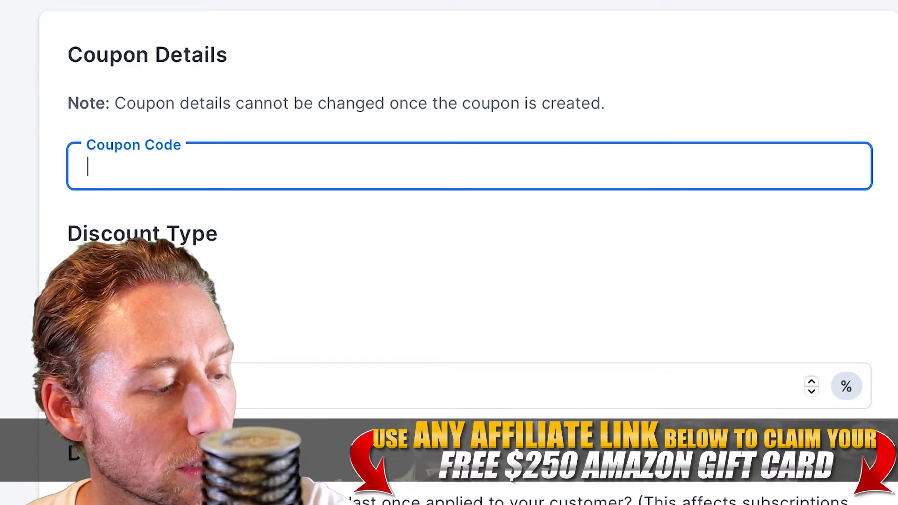
text(DM)
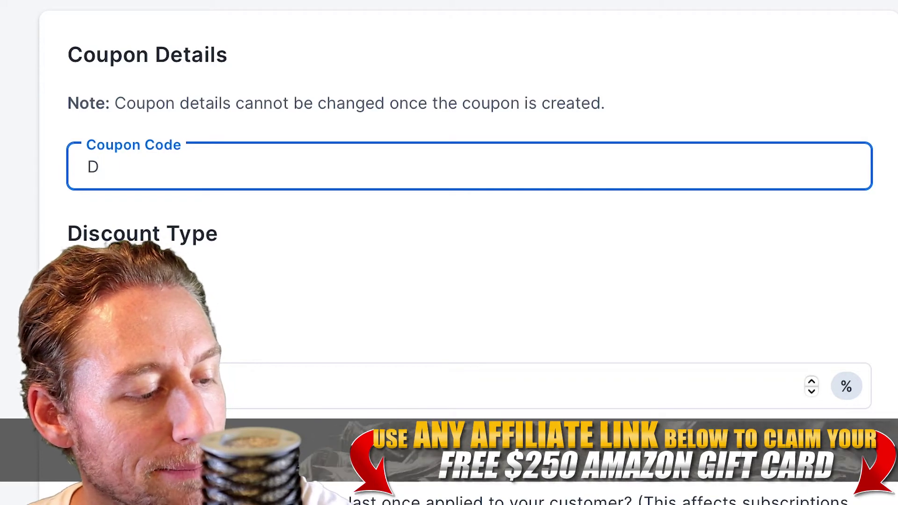
text(C)
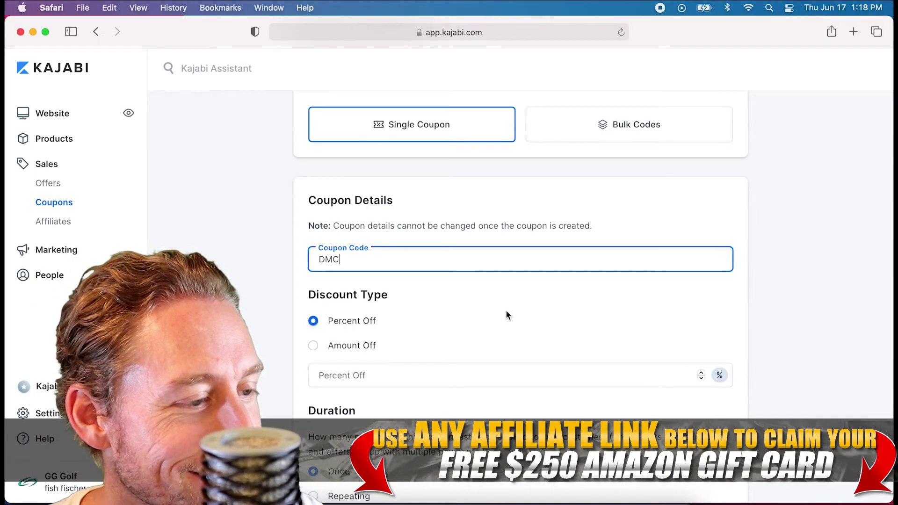
scroll(506, 309, down, 1)
scroll(506, 309, down, 1)
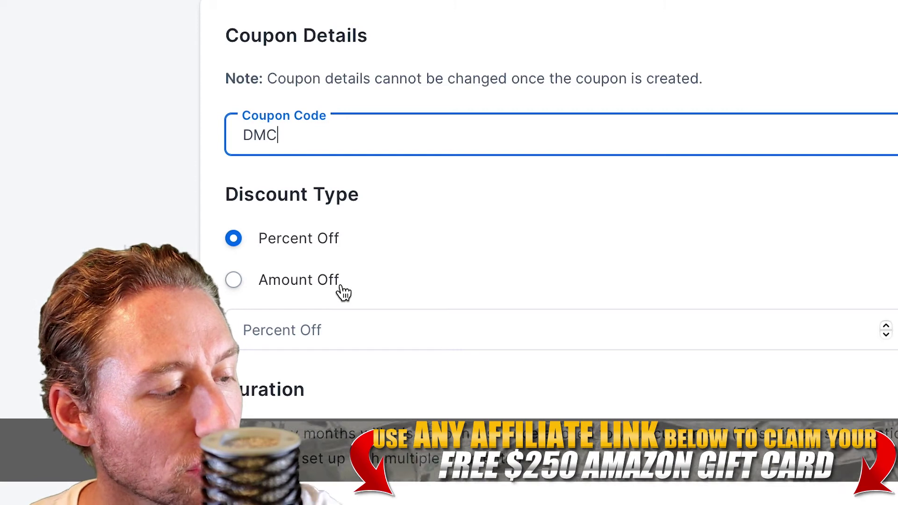
text(20)
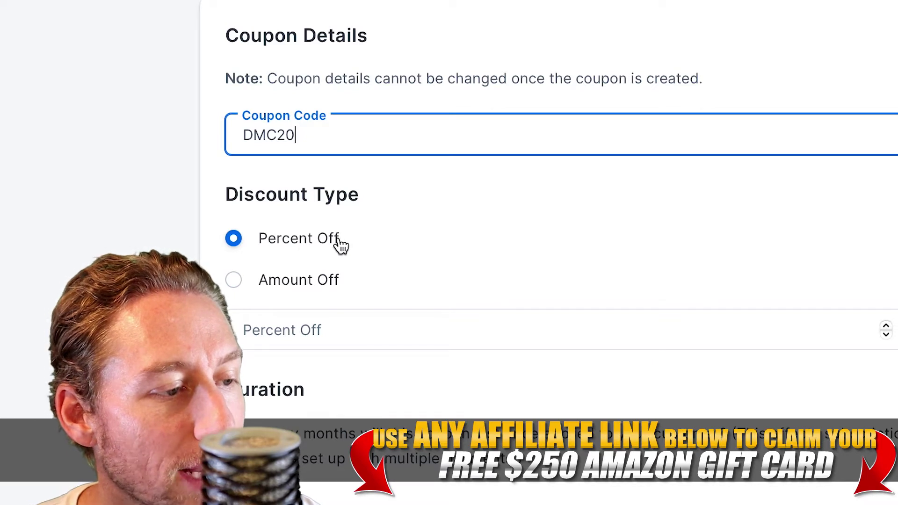
click(235, 281)
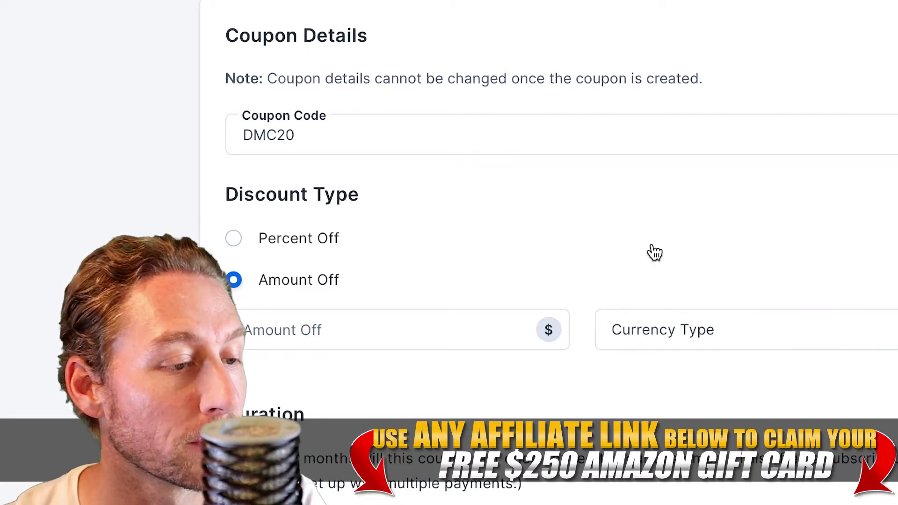
Step: Choose USD as the currency, then switch to Percent Off and enter 20
click(851, 336)
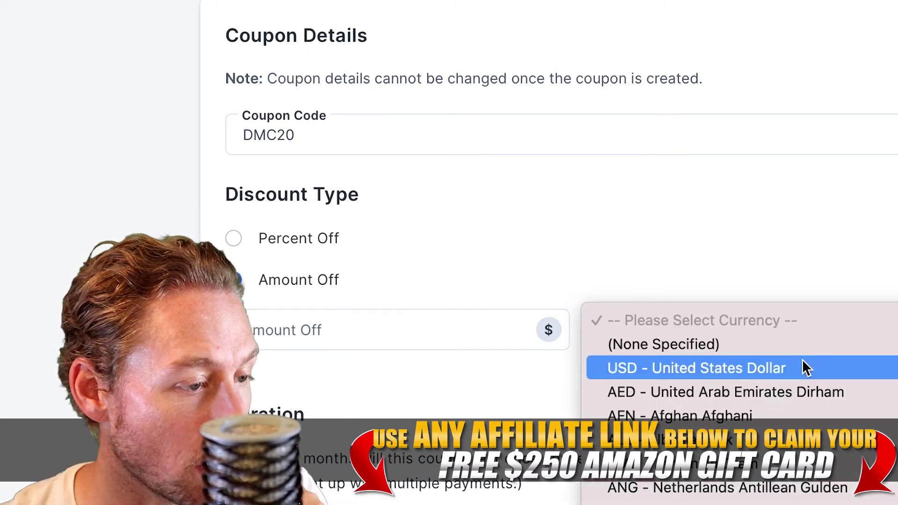
click(803, 367)
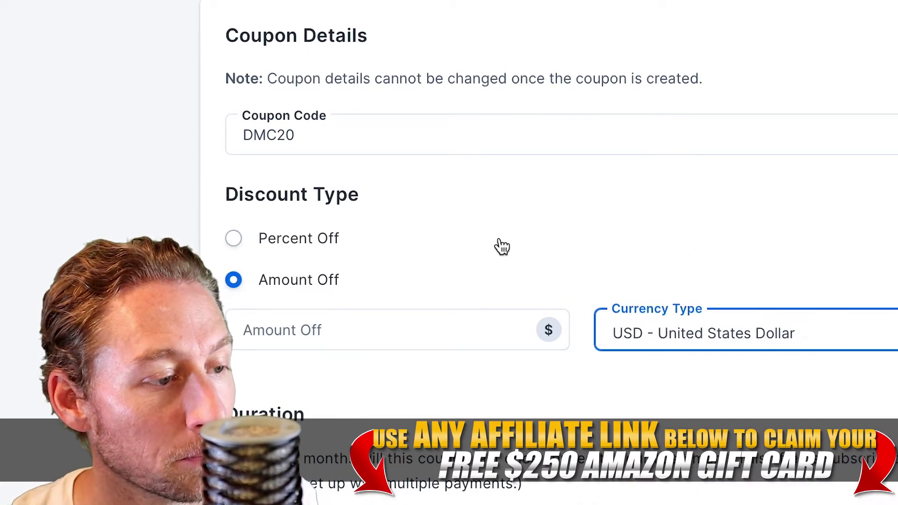
click(233, 239)
scroll(678, 272, down, 3)
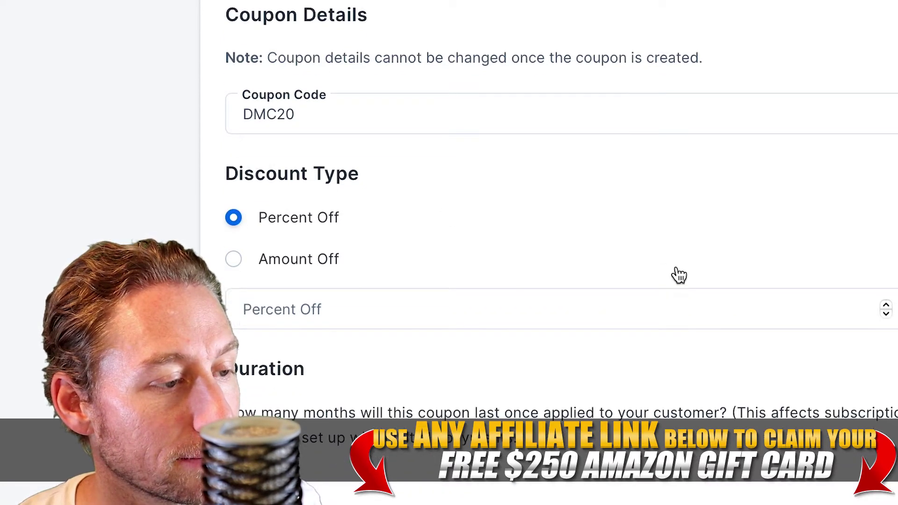
click(351, 219)
click(350, 220)
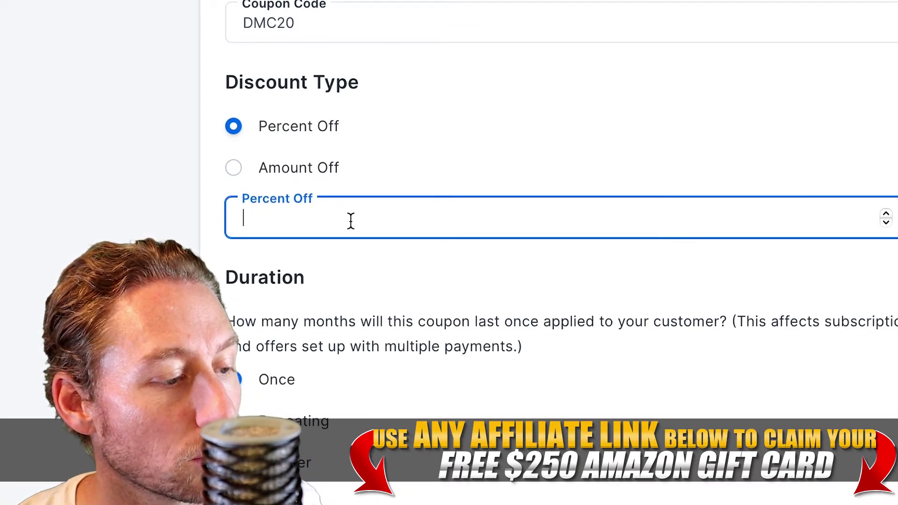
text(2)
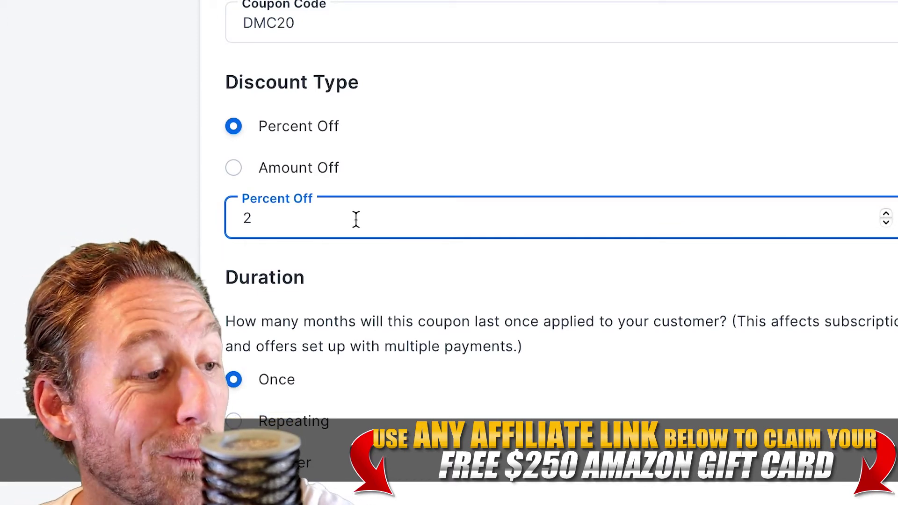
text(0)
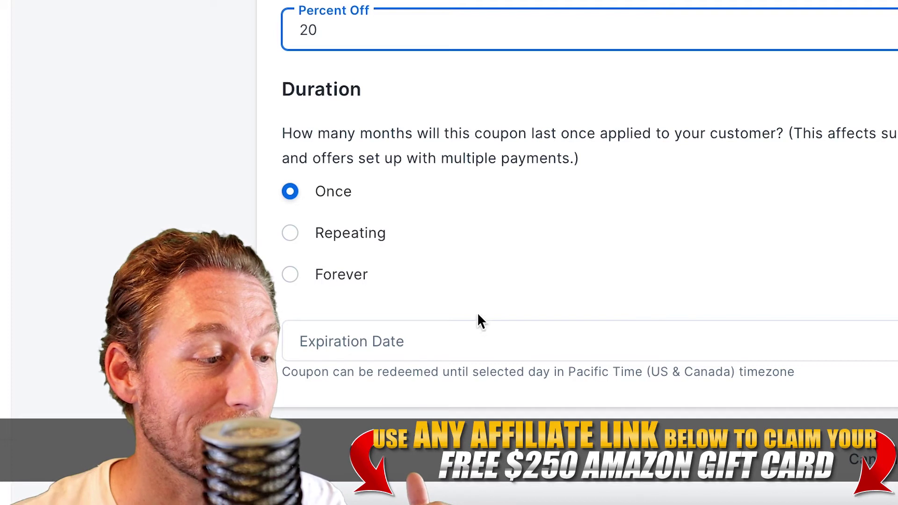
Step: Leave the expiration date empty and create the DMC20 coupon
click(369, 330)
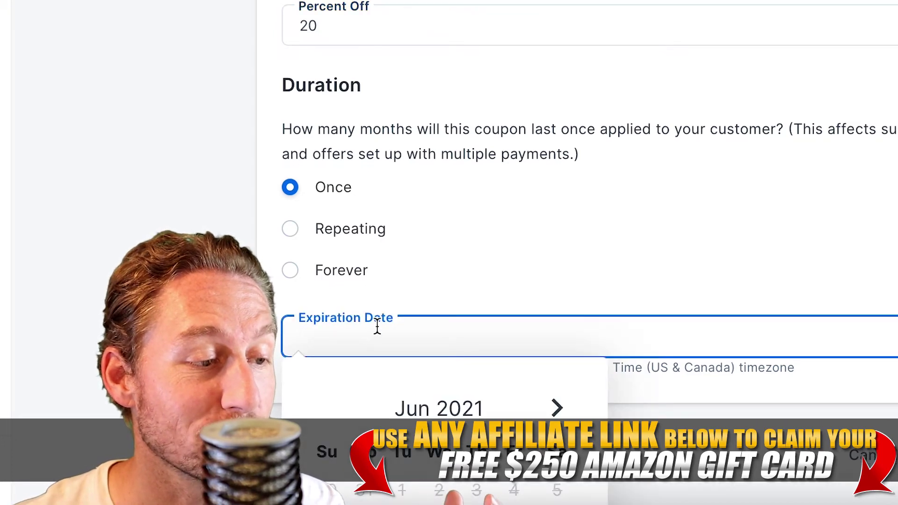
click(542, 285)
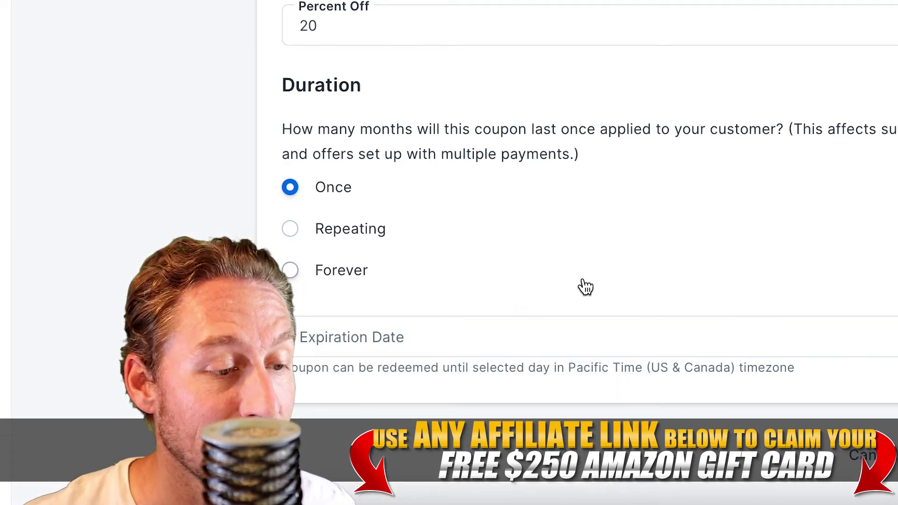
click(633, 433)
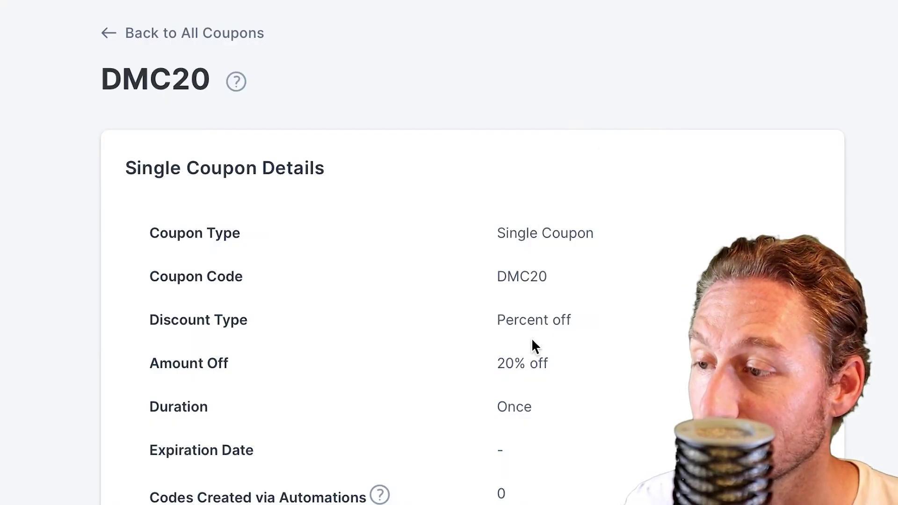
Step: Attach the offer 'A Slicing Course That Actually Works' to the DMC20 coupon
scroll(531, 338, down, 3)
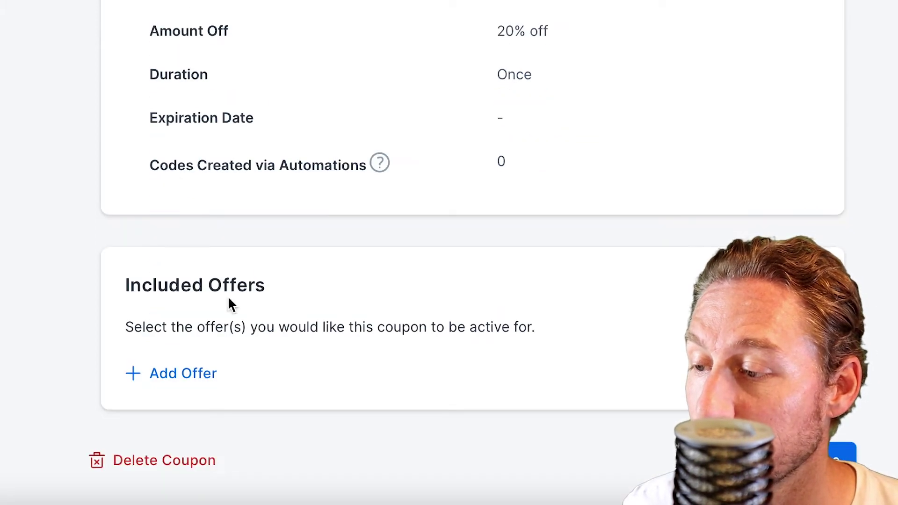
click(204, 372)
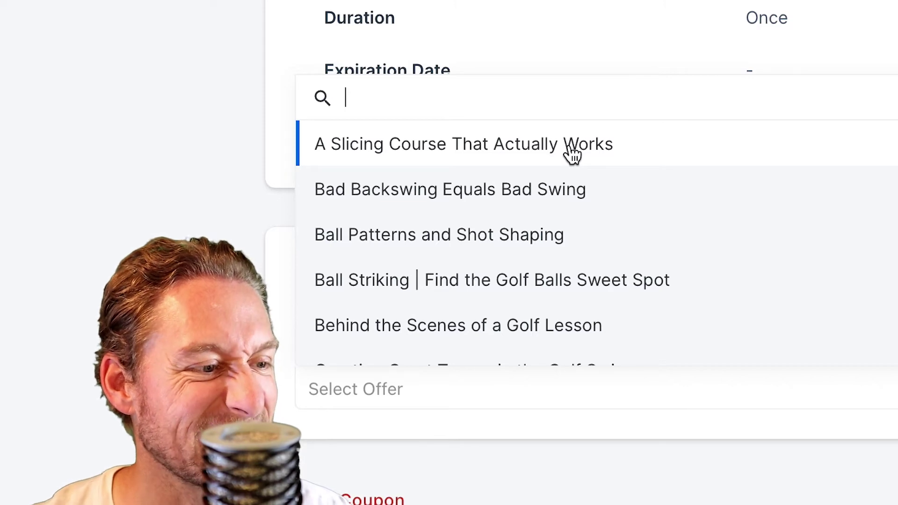
click(570, 148)
key(BackSpace)
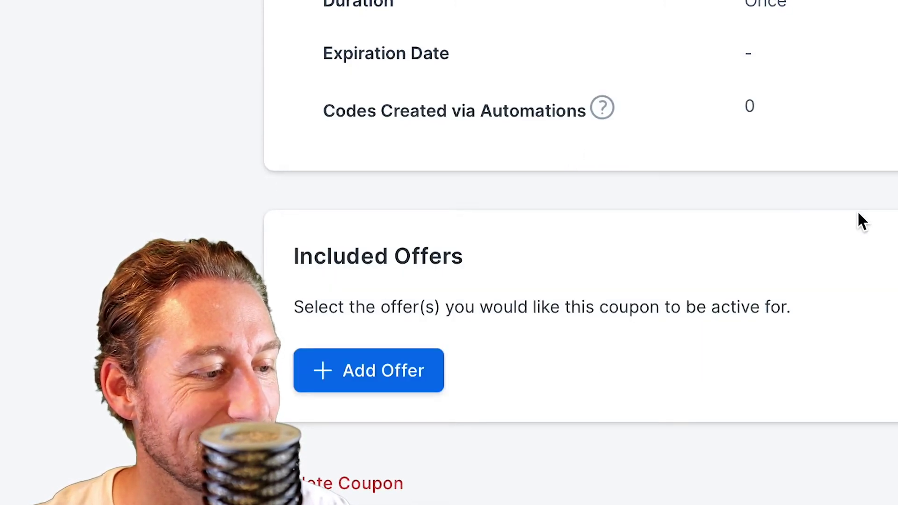
scroll(897, 253, down, 2)
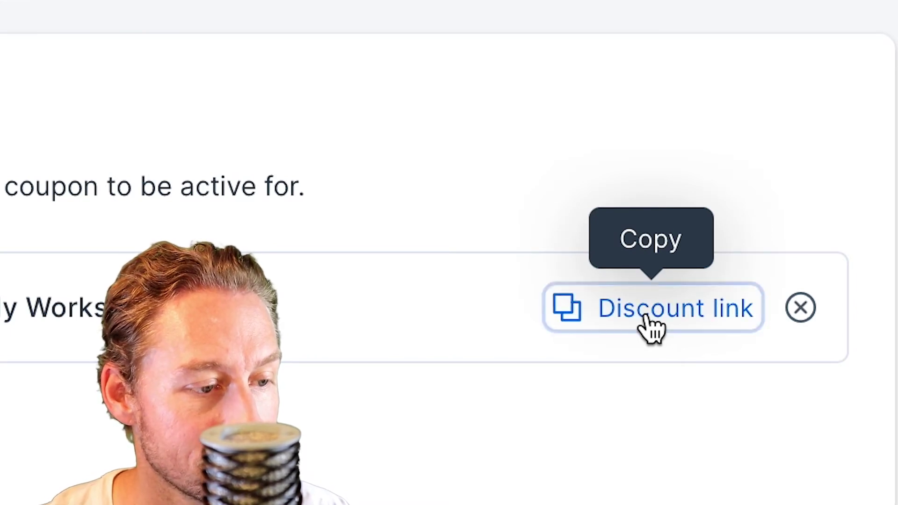
Step: Open the copied discount link in a new tab to confirm the $14.40 checkout
click(650, 327)
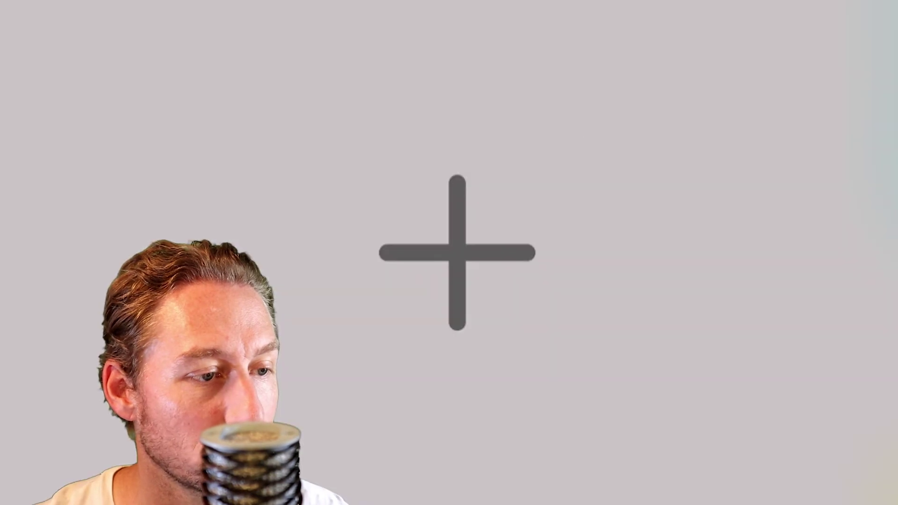
click(486, 266)
key(super+v)
key(Return)
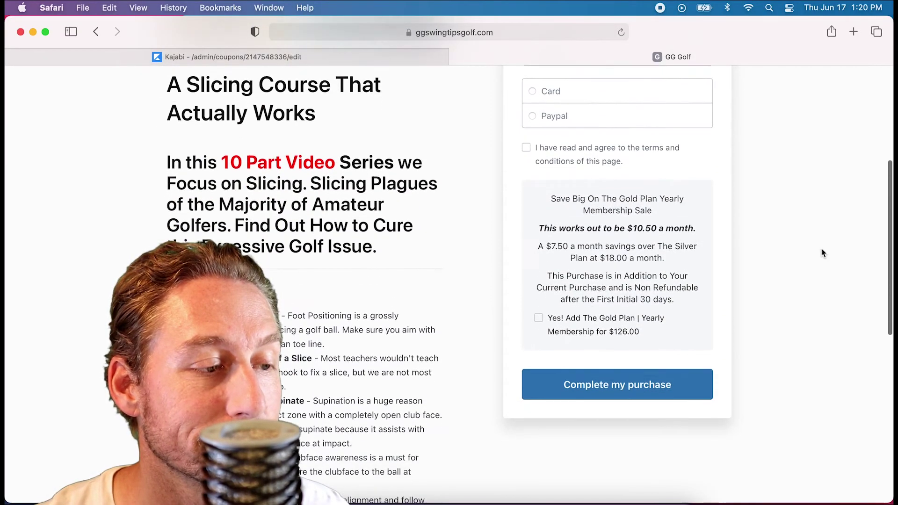
scroll(821, 248, up, 10)
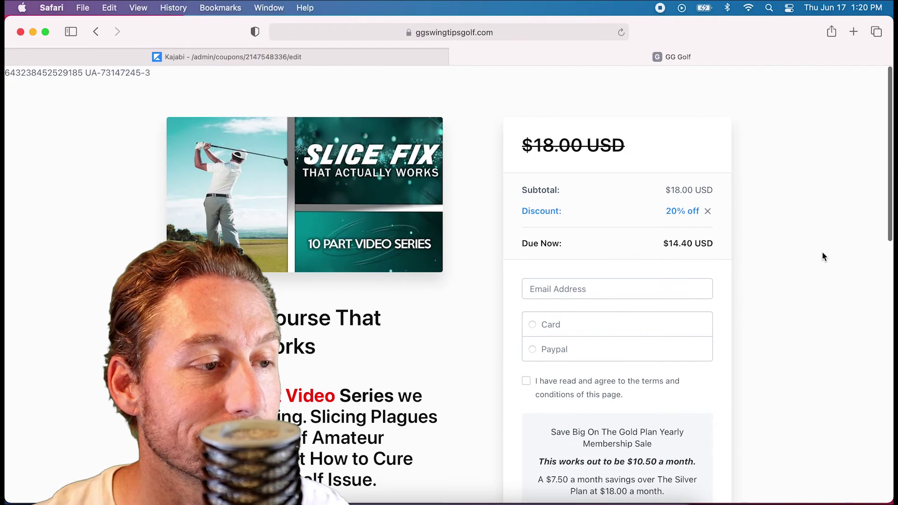
Step: Go back to the Kajabi tab and finish editing DMC20 to reach the Coupons list
click(327, 57)
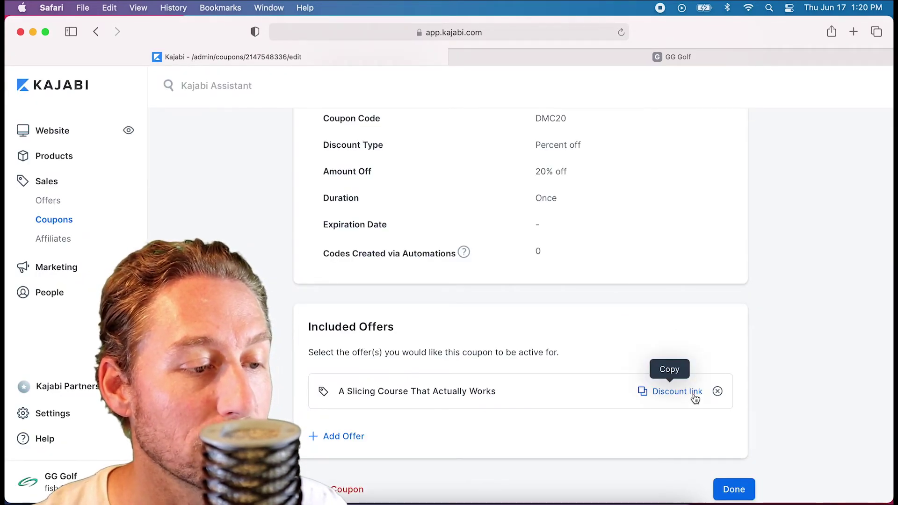
scroll(766, 383, down, 1)
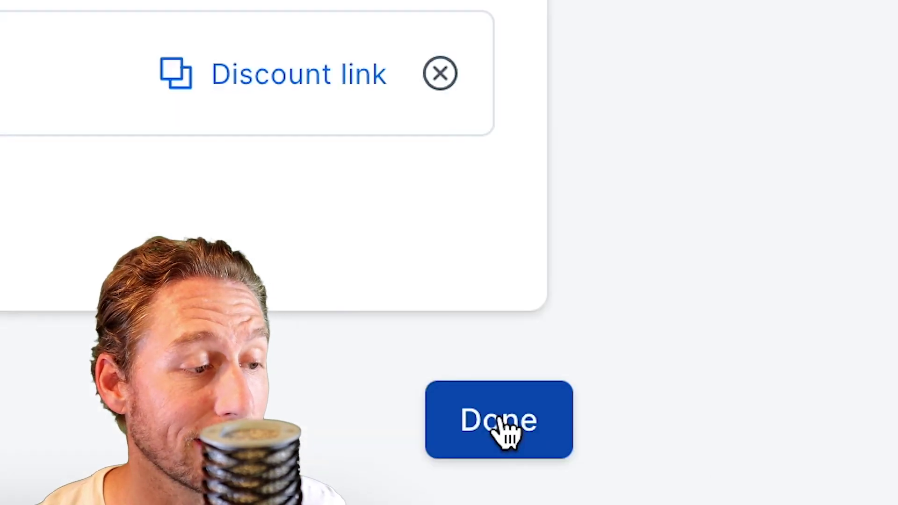
click(500, 419)
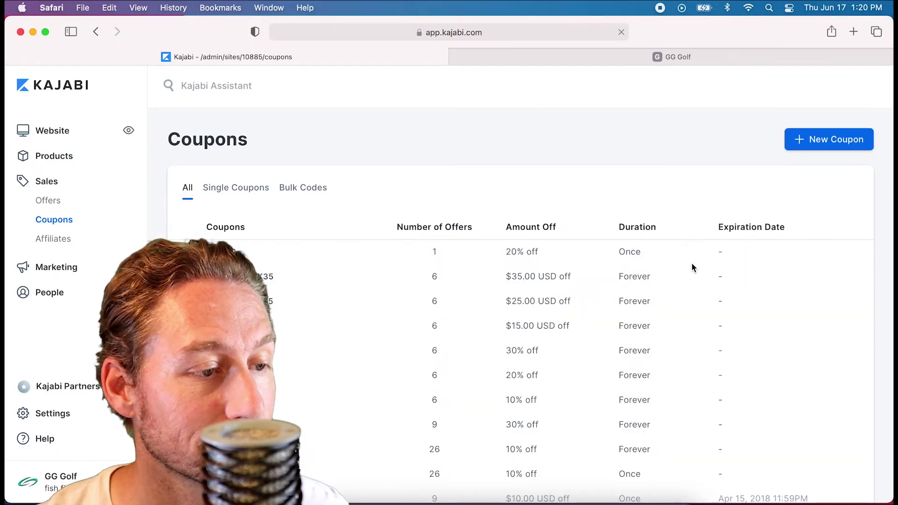
scroll(491, 240, down, 1)
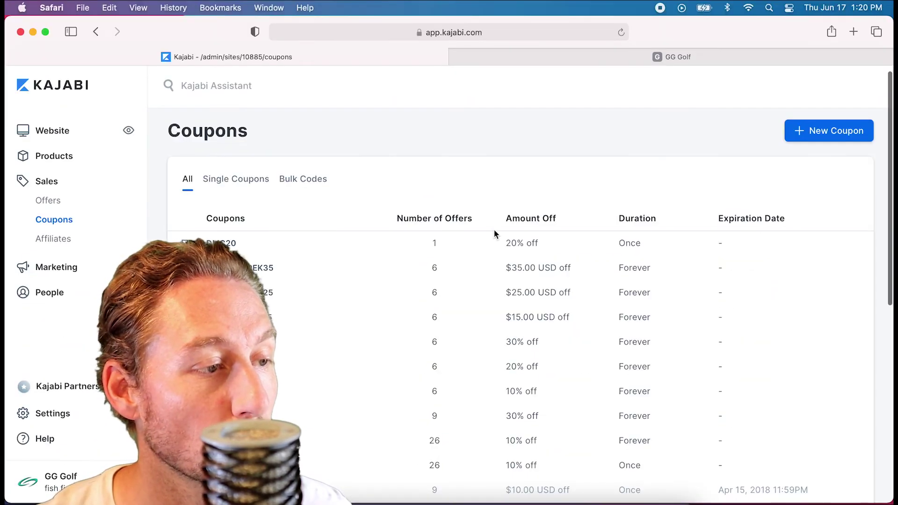
Step: Start a new Bulk Codes coupon named DMCALL
click(814, 133)
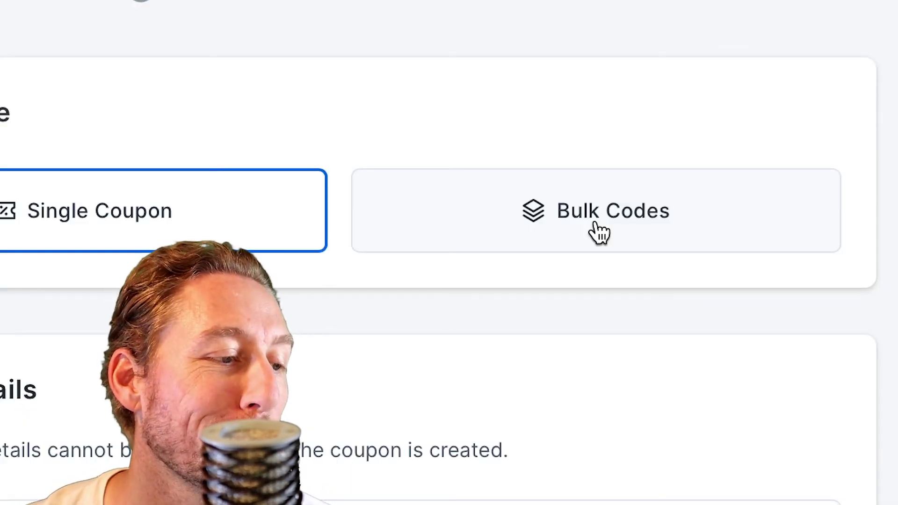
click(600, 232)
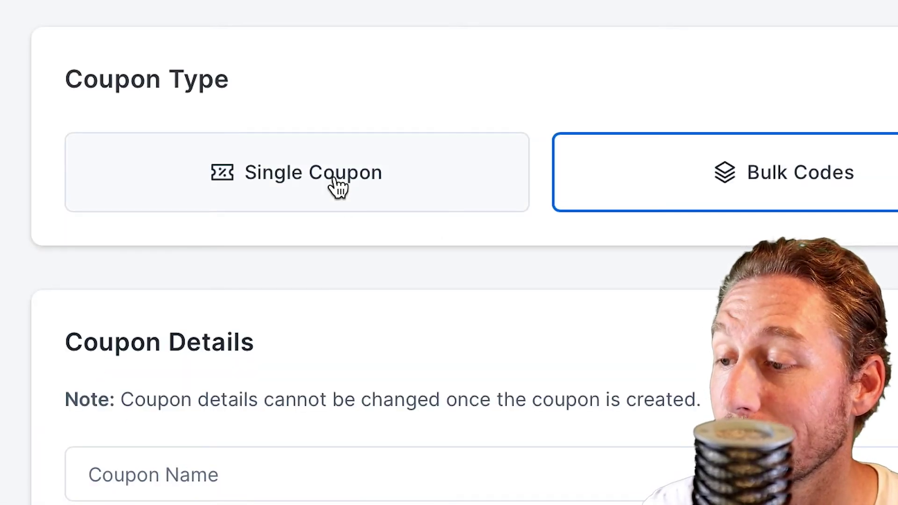
scroll(360, 195, down, 5)
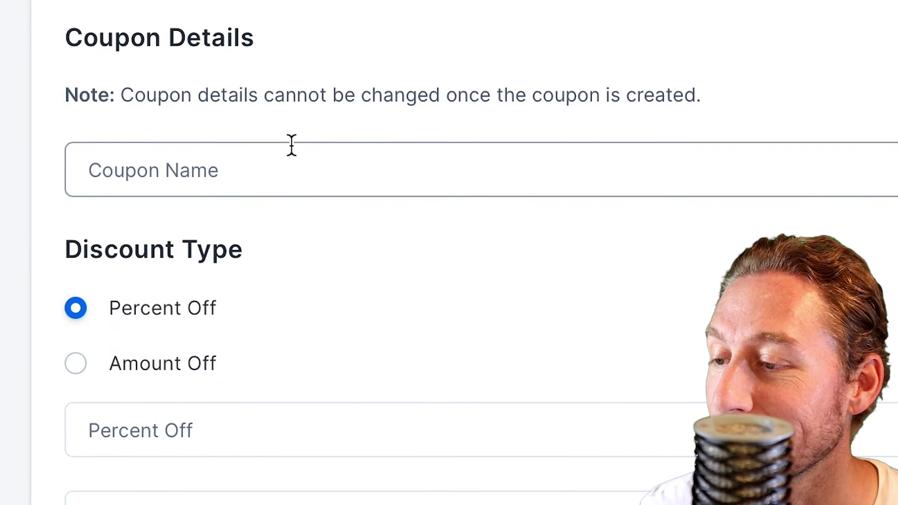
click(255, 179)
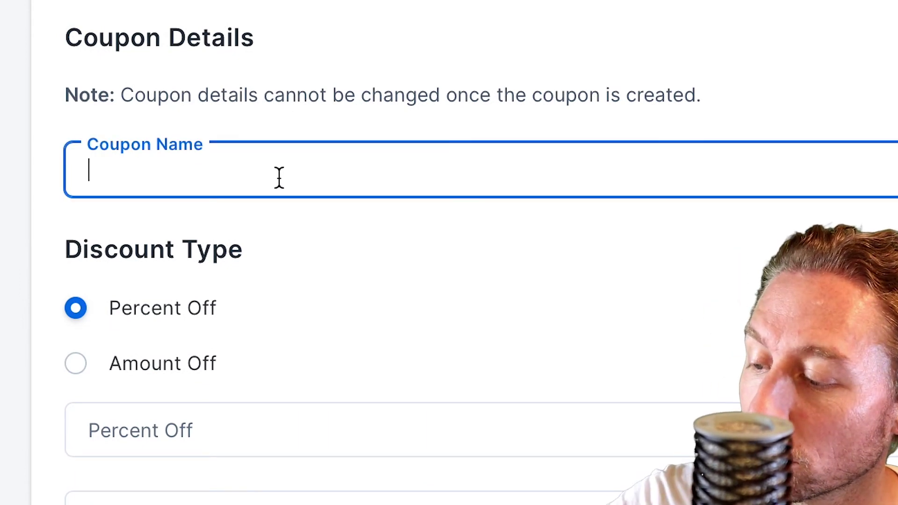
text(DM)
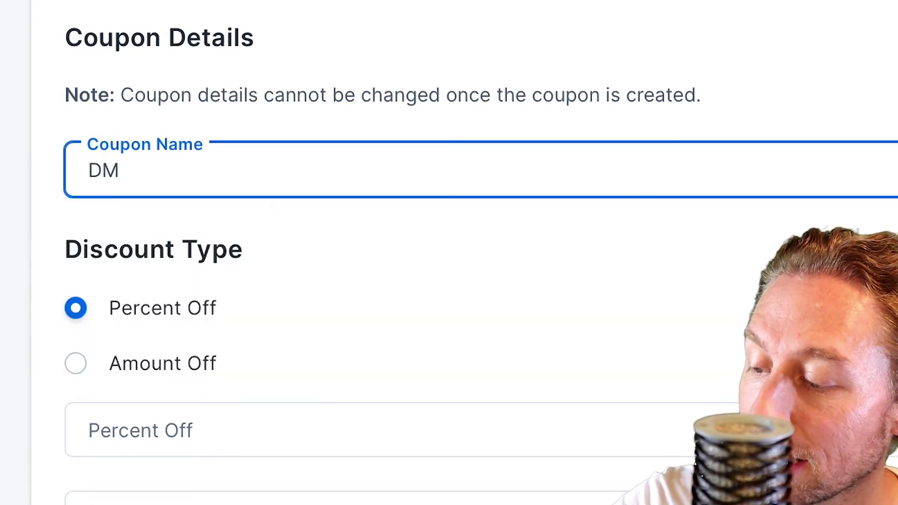
text(CA)
key(BackSpace)
text(A)
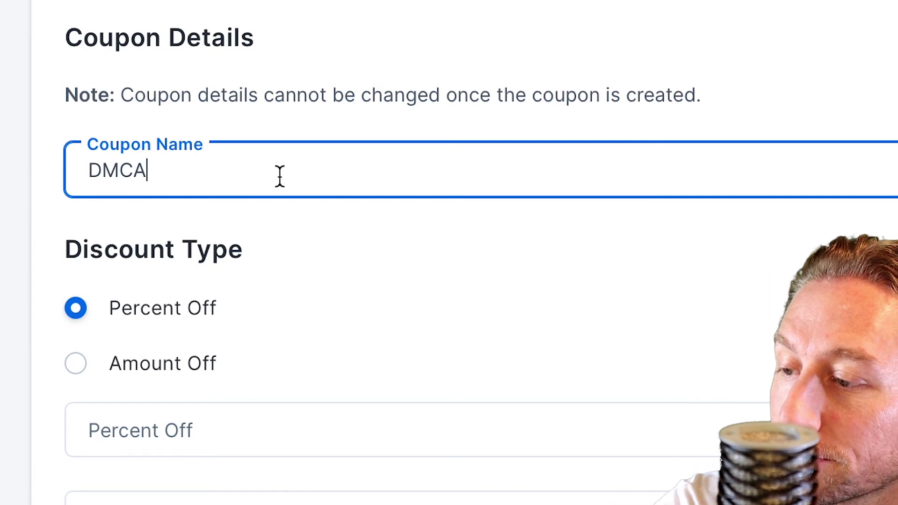
text(LL)
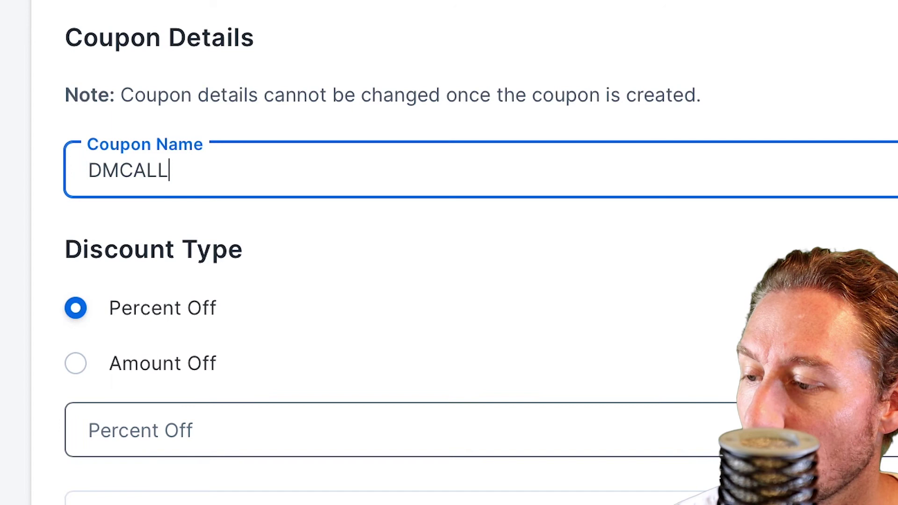
Step: Set DMCALL to 20 percent off with 100 coupons and submit it
click(141, 430)
text(20)
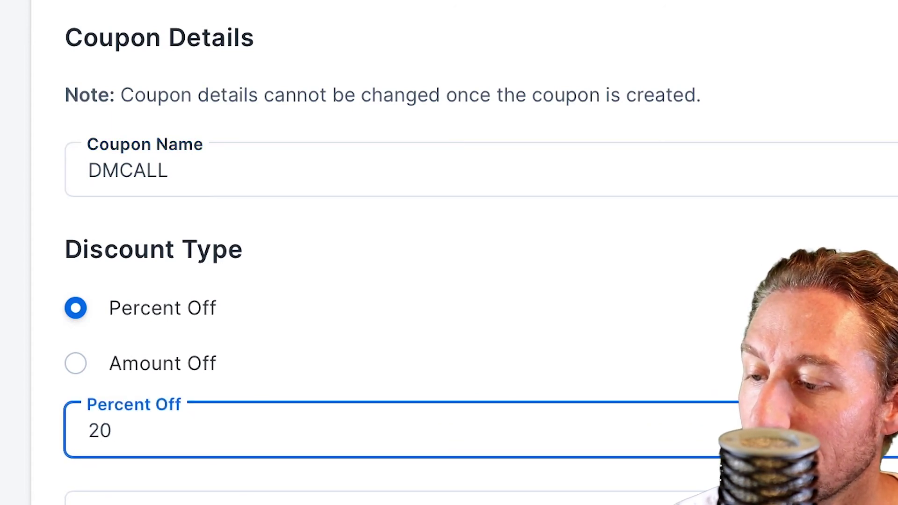
scroll(449, 253, down, 4)
click(187, 357)
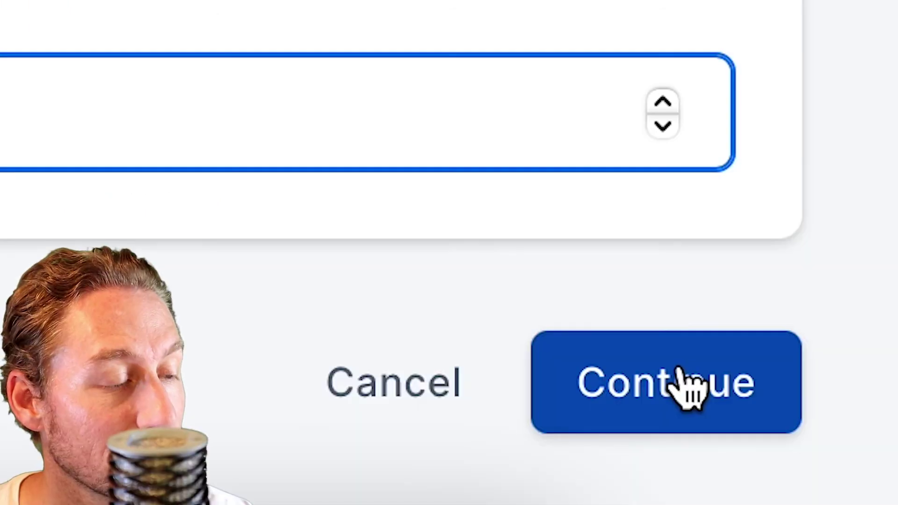
click(682, 381)
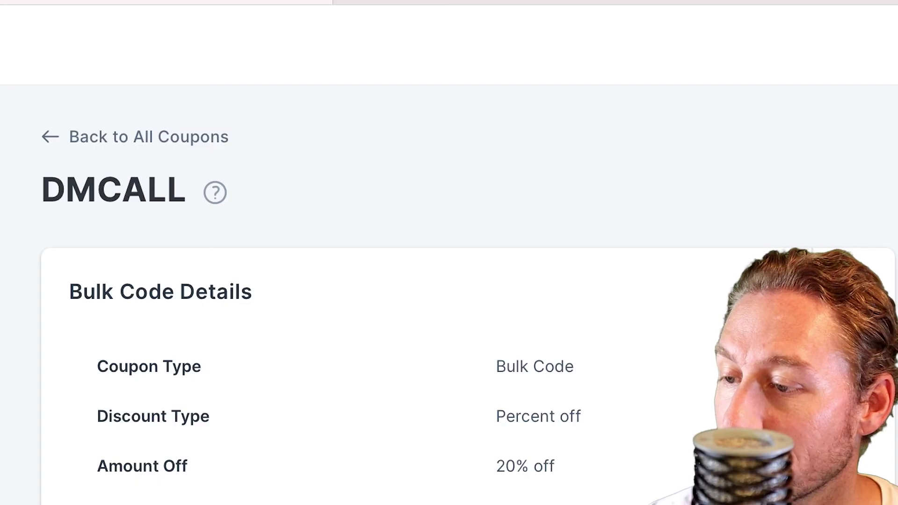
Step: Attach the Bad Backswing Equals Bad Swing offer to the DMCALL coupon
scroll(449, 280, down, 9)
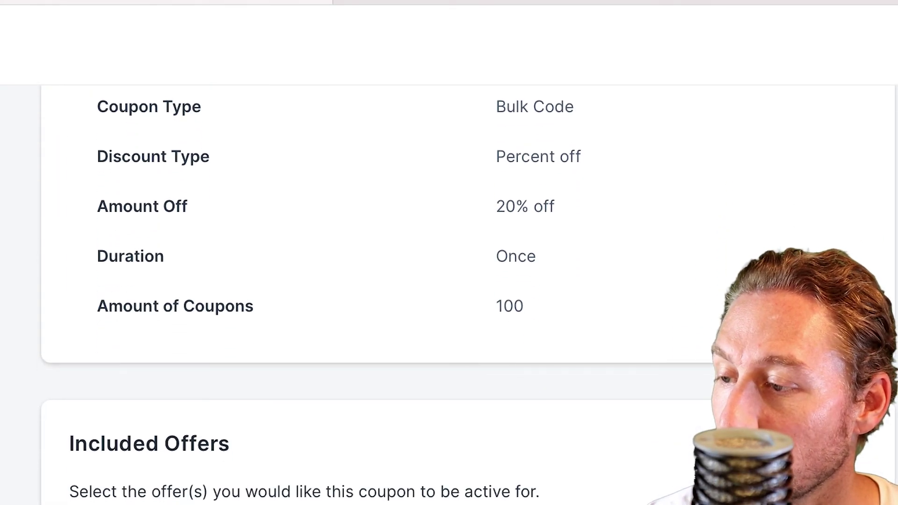
scroll(86, 361, down, 1)
click(117, 331)
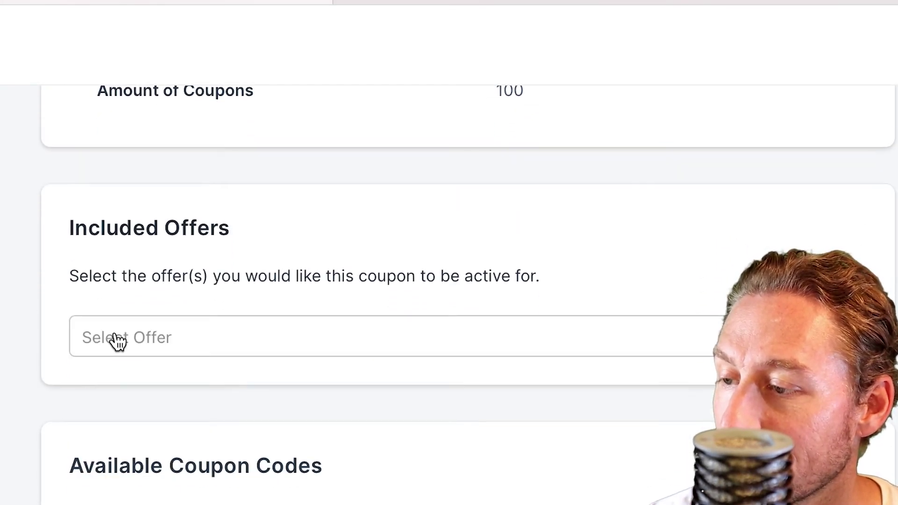
click(299, 351)
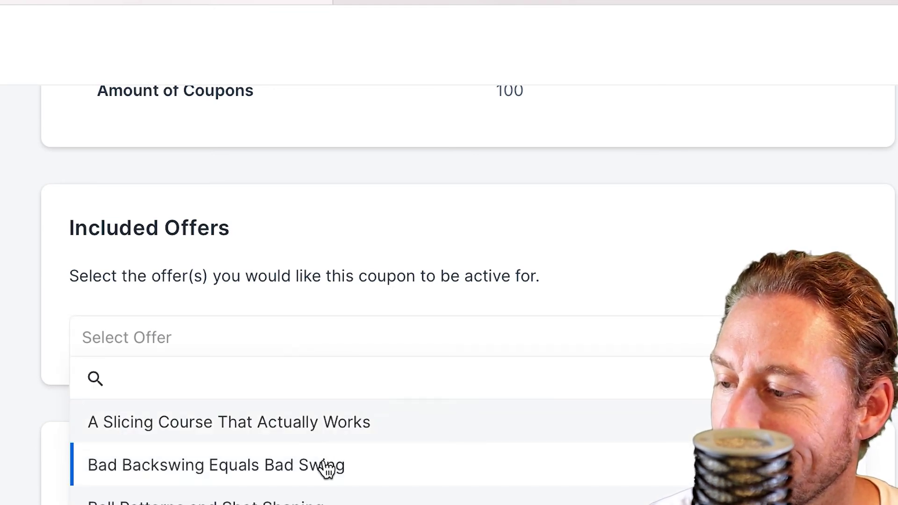
click(326, 468)
scroll(449, 281, down, 5)
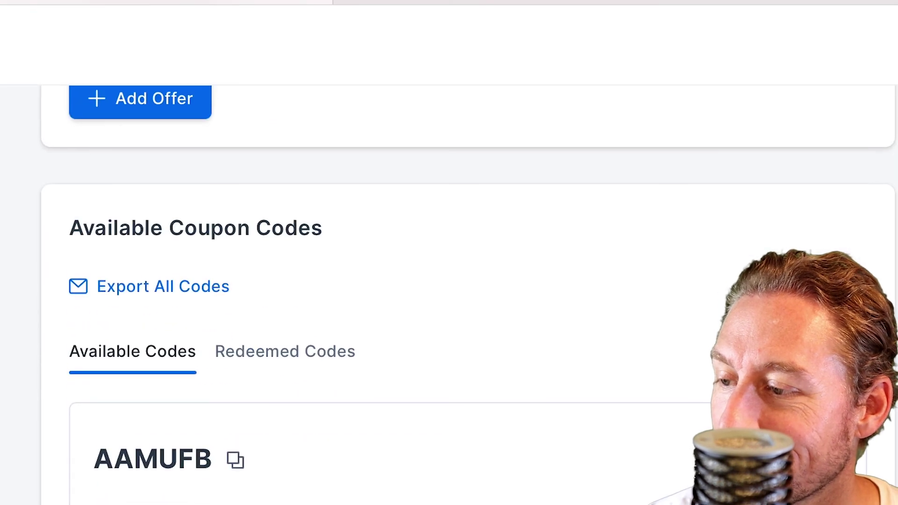
Step: Review the generated DMCALL codes, then finish and return to the Coupons list
scroll(448, 280, up, 10)
scroll(449, 281, down, 10)
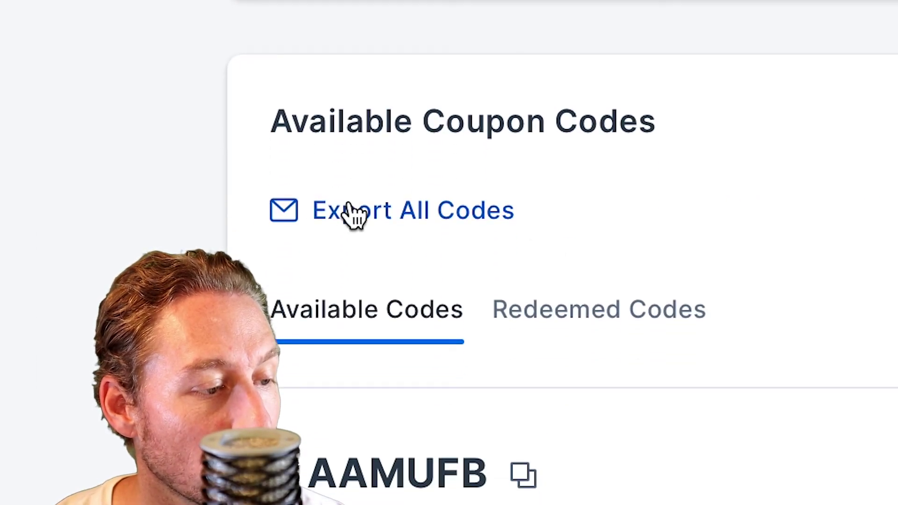
scroll(879, 241, down, 5)
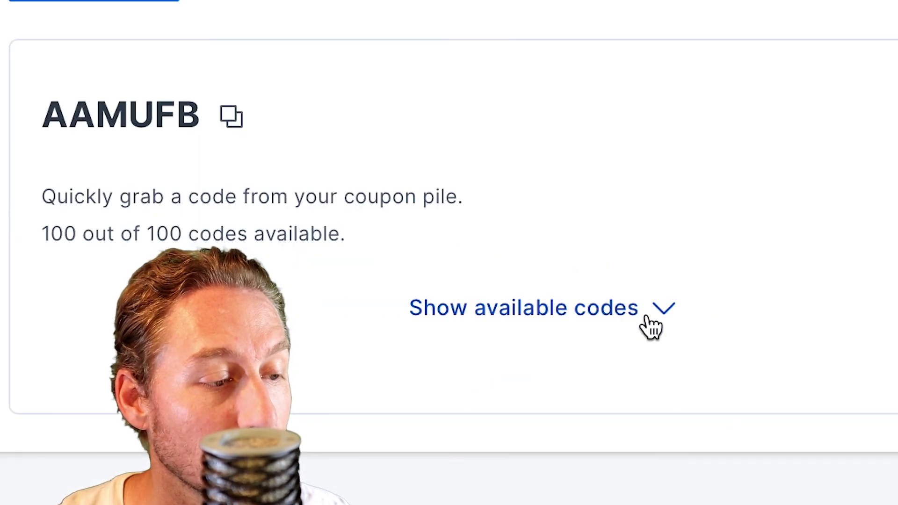
click(648, 318)
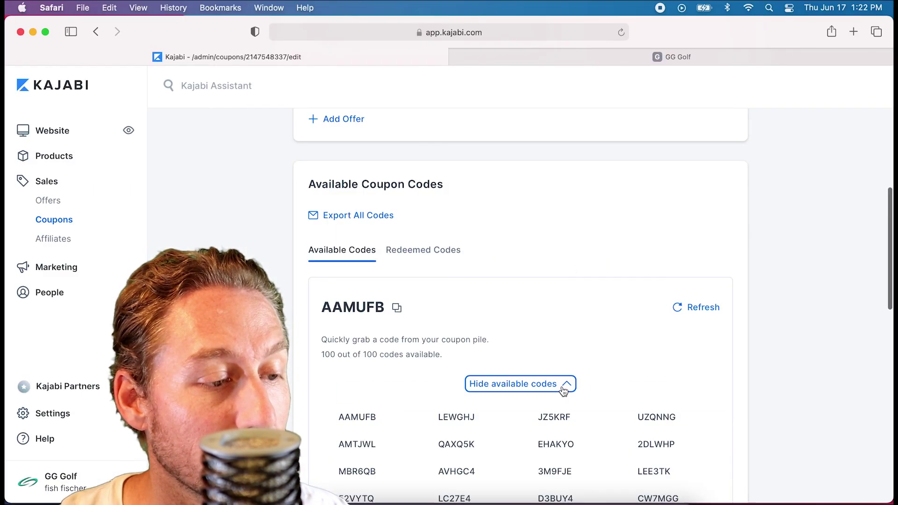
scroll(654, 381, down, 15)
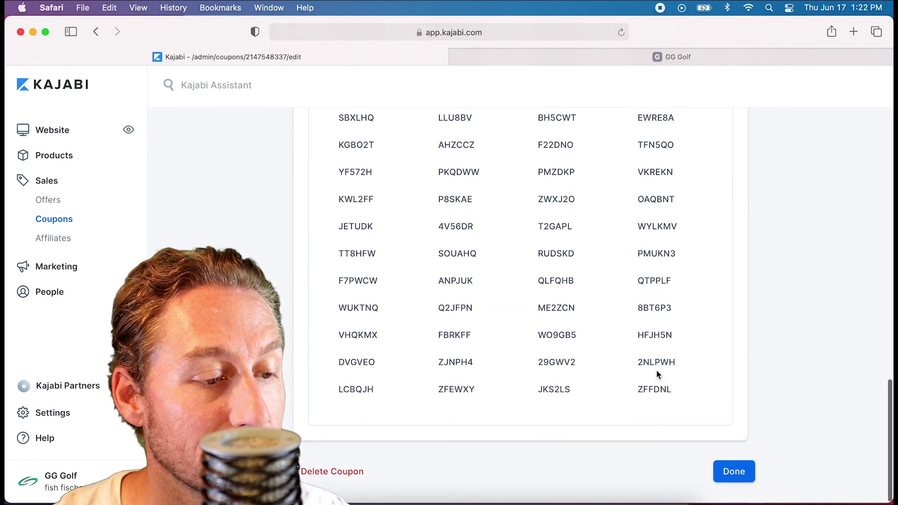
click(738, 473)
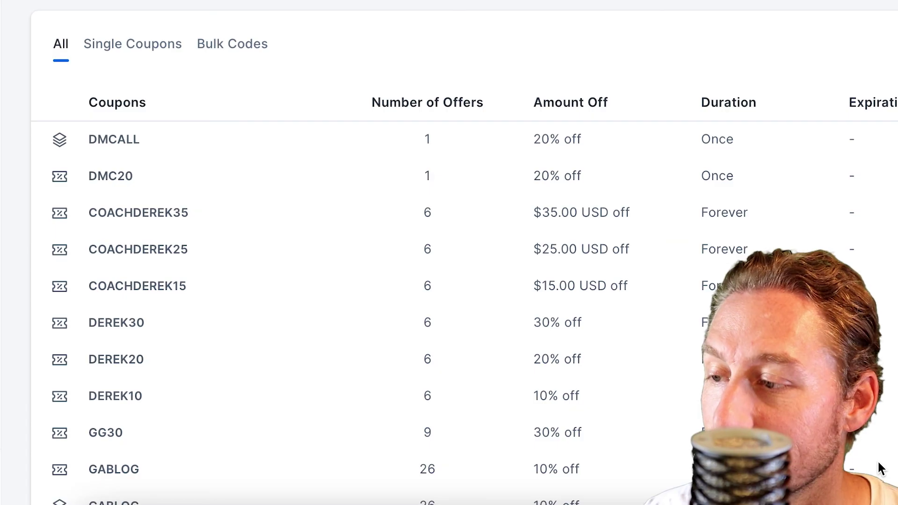